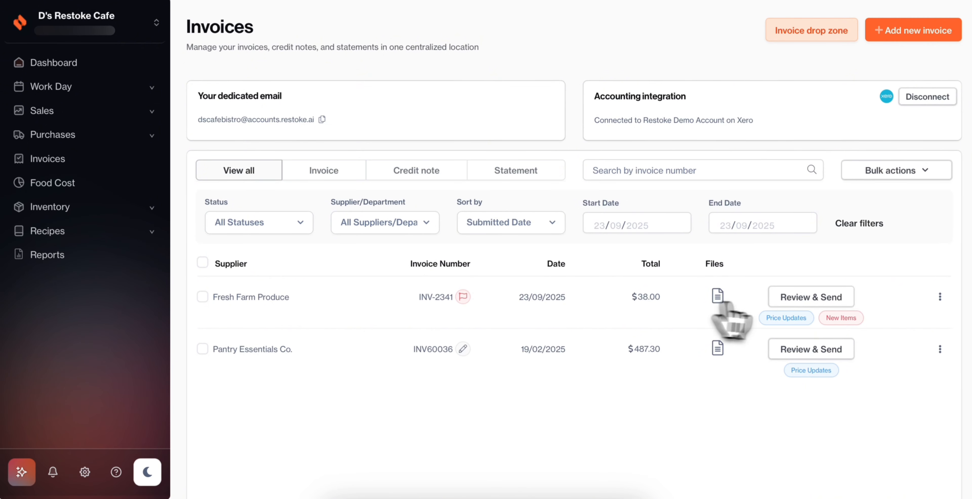
Open the Fresh Farm Produce invoice for review and look through its header details, order matching and line items
click(816, 304)
scroll(519, 334, down, 1)
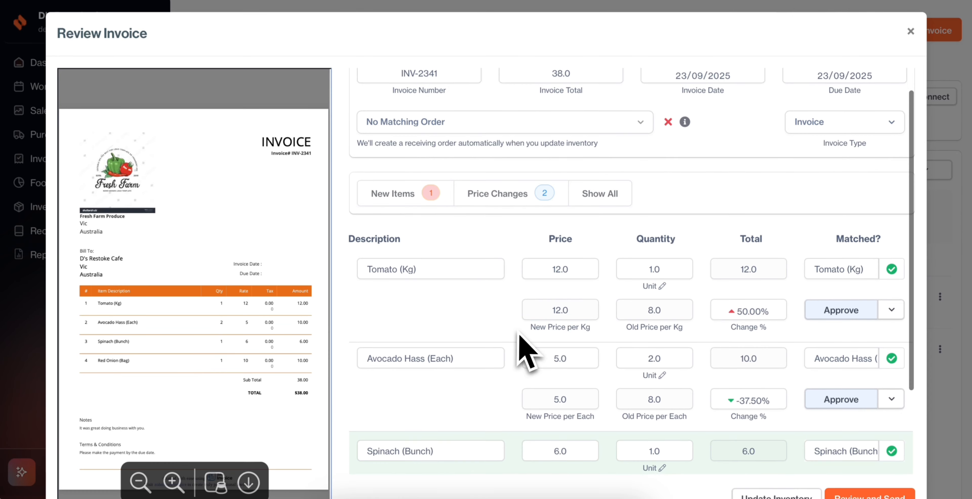
scroll(527, 351, up, 1)
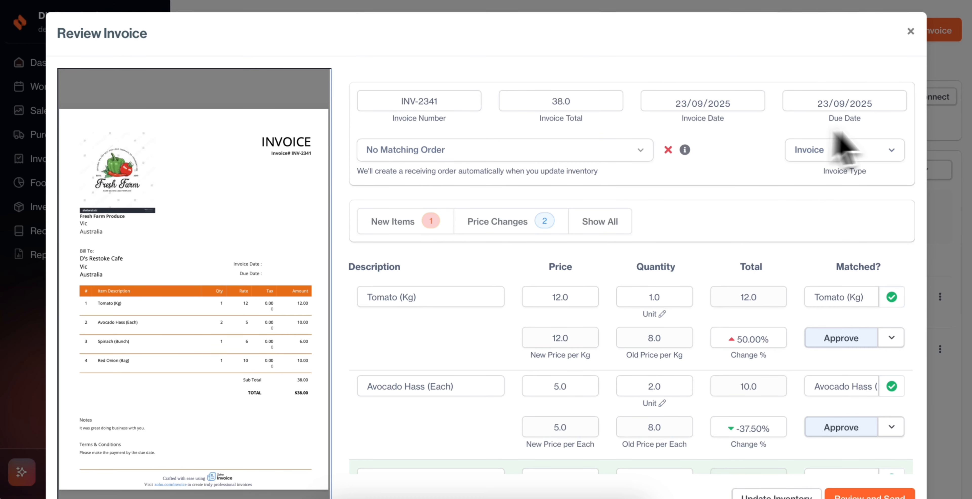
scroll(804, 224, down, 1)
scroll(804, 224, up, 1)
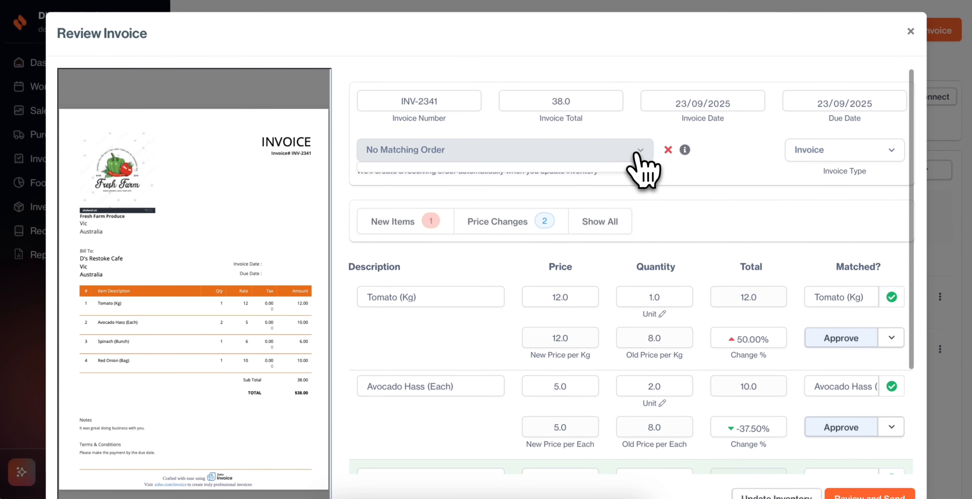
scroll(792, 257, down, 5)
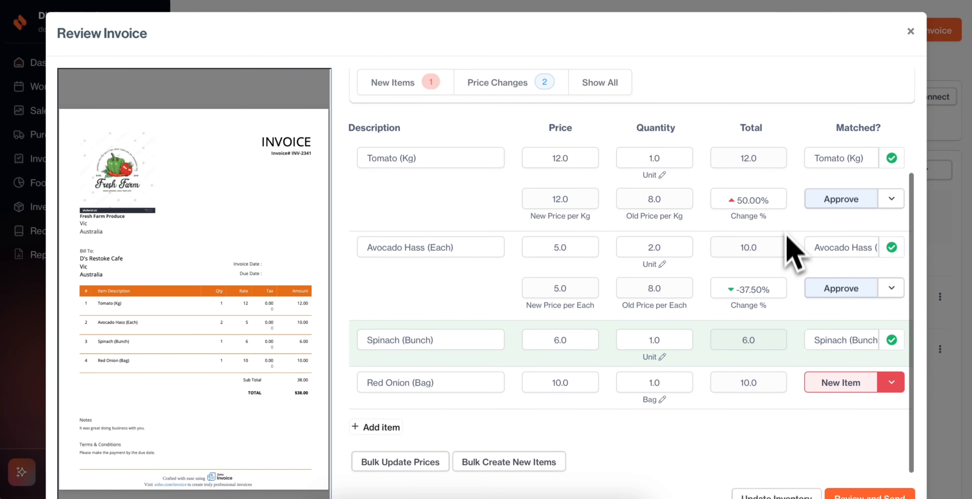
scroll(777, 301, up, 2)
scroll(766, 268, up, 3)
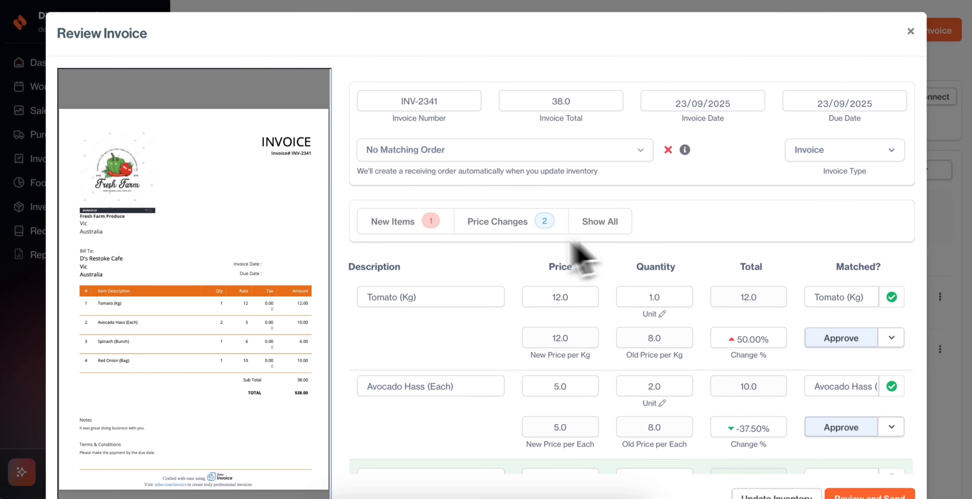
Filter the line items to new items and view the handling options for Red Onion (Bag)
click(403, 227)
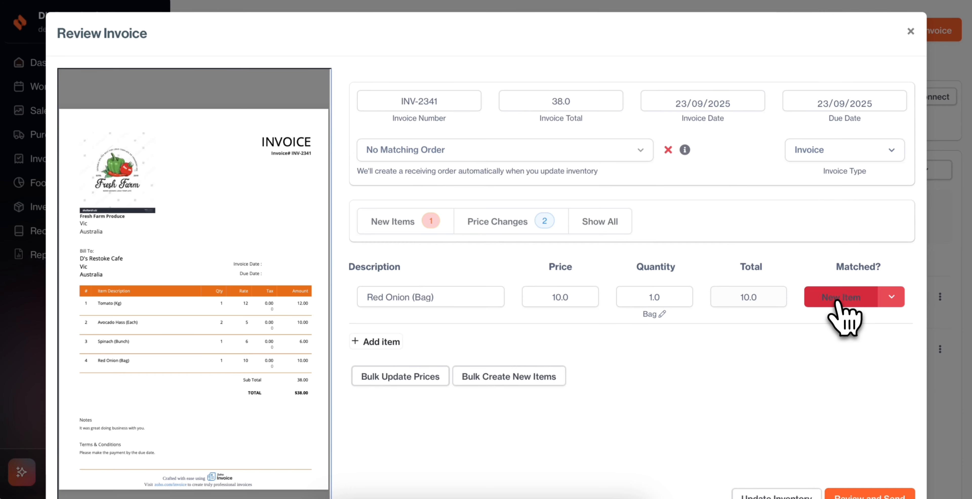
click(892, 298)
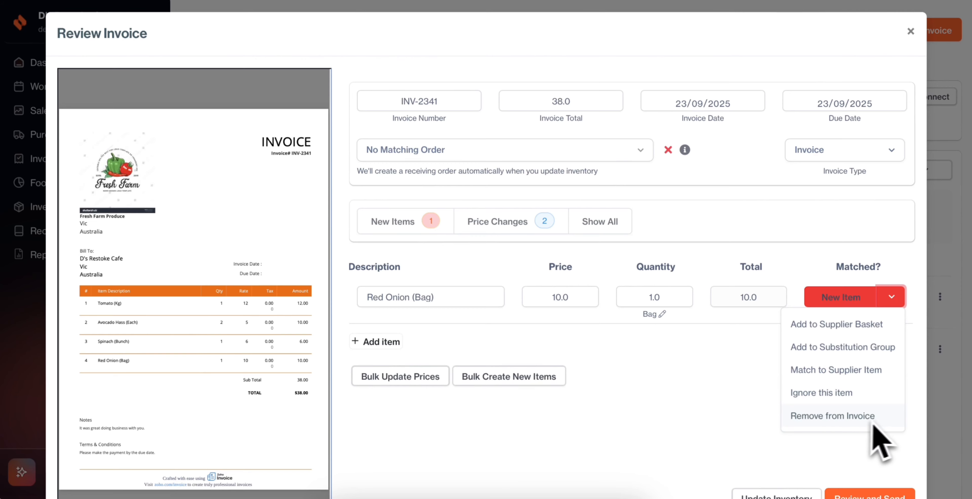
click(892, 298)
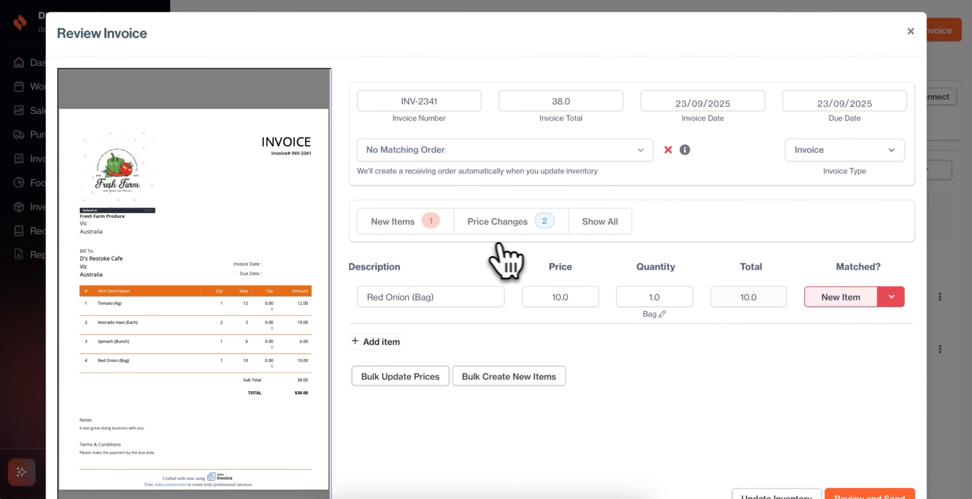
Filter the line items to price changes and approve the new price for Tomato (Kg)
click(504, 222)
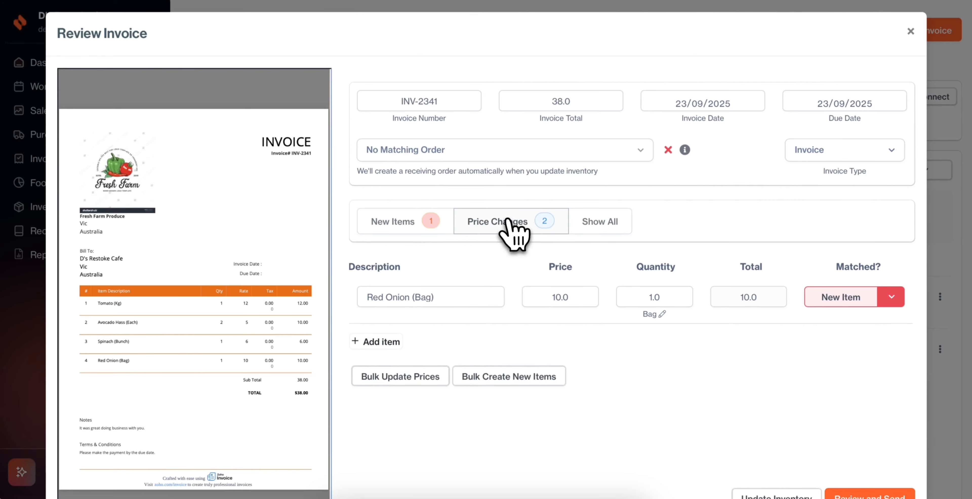
scroll(666, 298, down, 1)
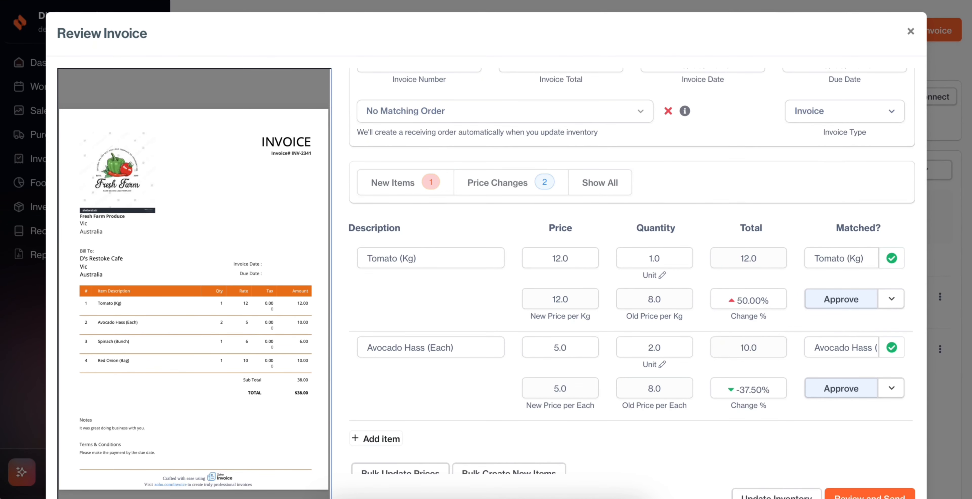
click(842, 301)
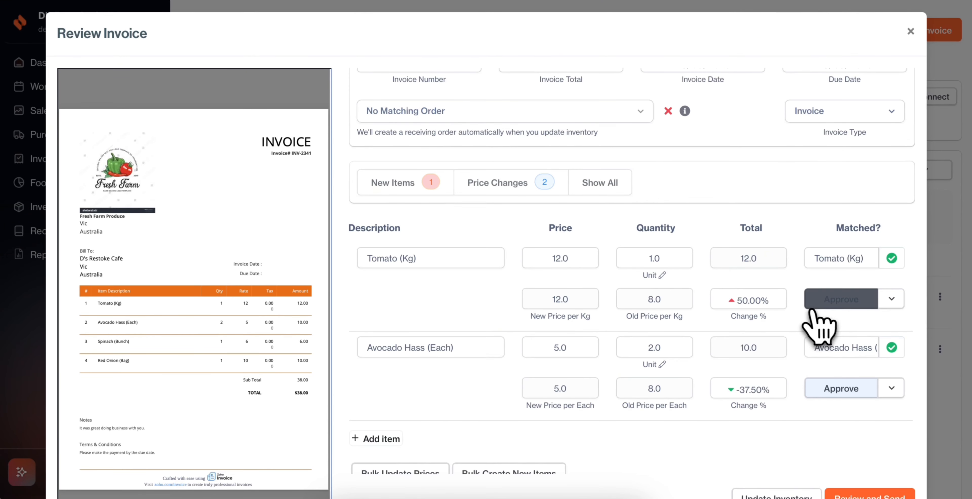
click(844, 302)
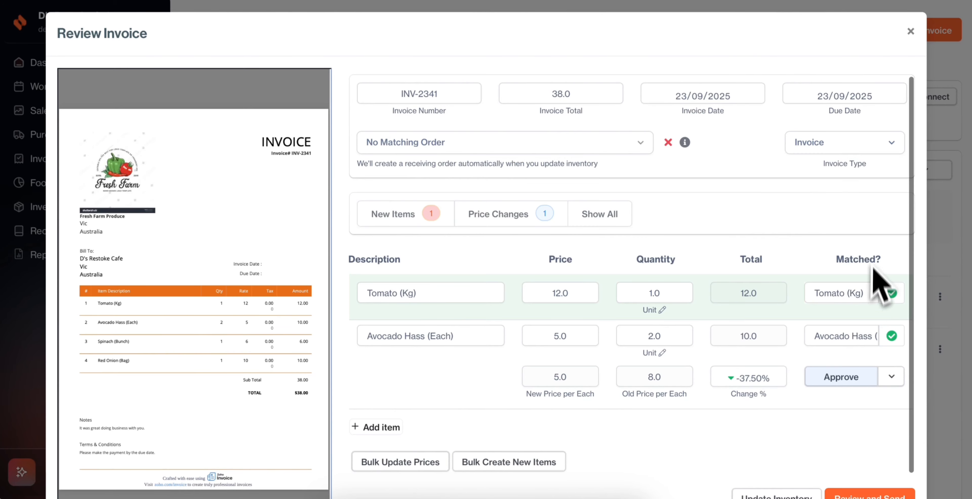
View the alternative to approving the Avocado Hass (Each) price change and leave it unselected
scroll(876, 264, down, 2)
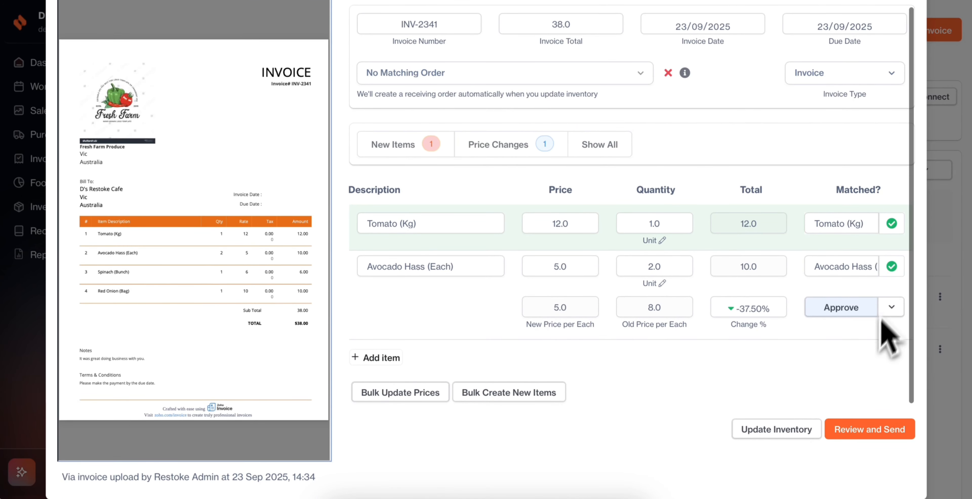
click(893, 308)
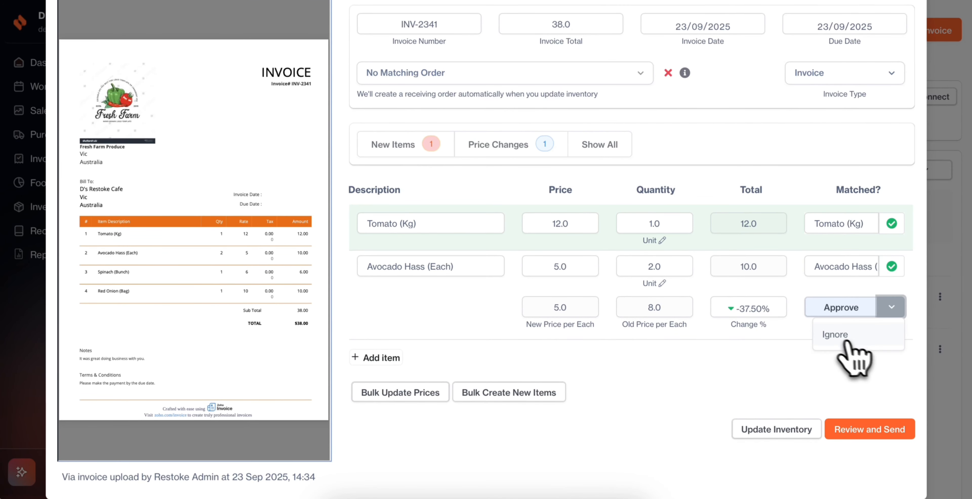
click(891, 307)
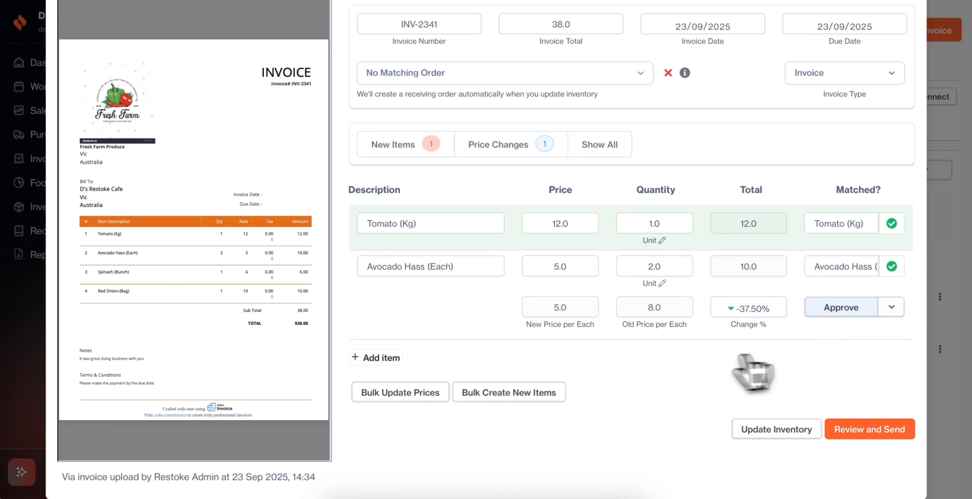
Set the Tomato (Kg) line item's price to 11
scroll(683, 383, up, 1)
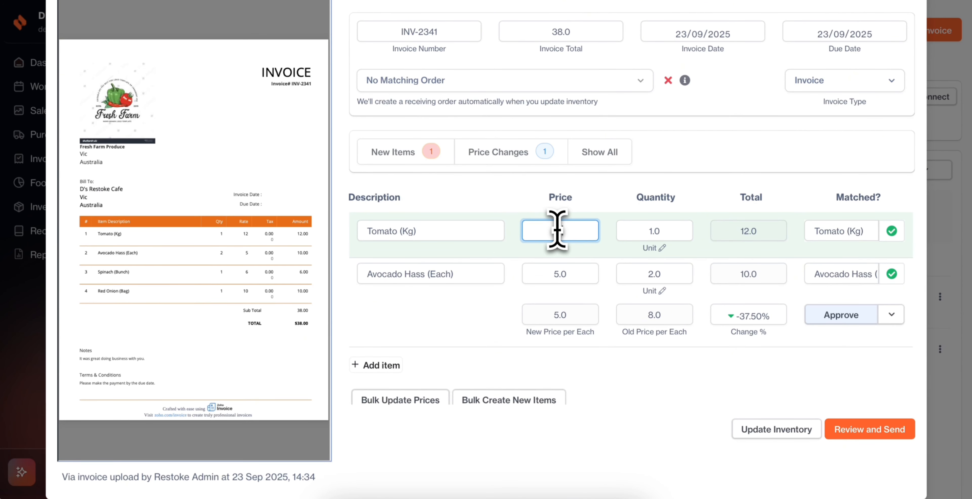
text(11)
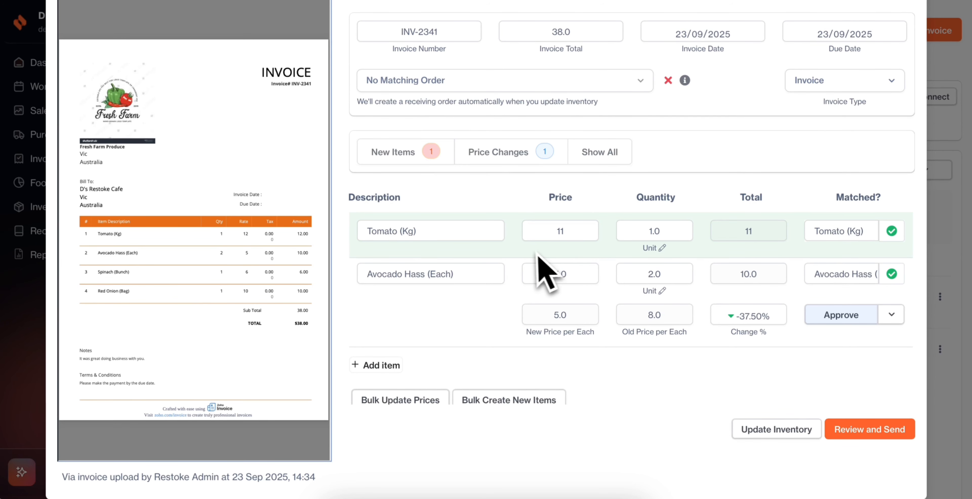
scroll(547, 271, down, 1)
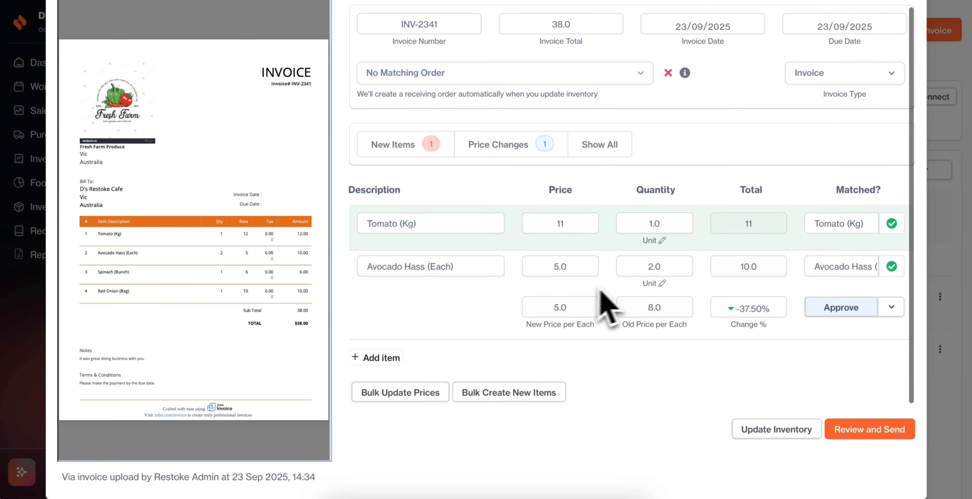
View the available units of measure for the Avocado Hass (Each) line and close the dialog without saving
scroll(513, 313, down, 2)
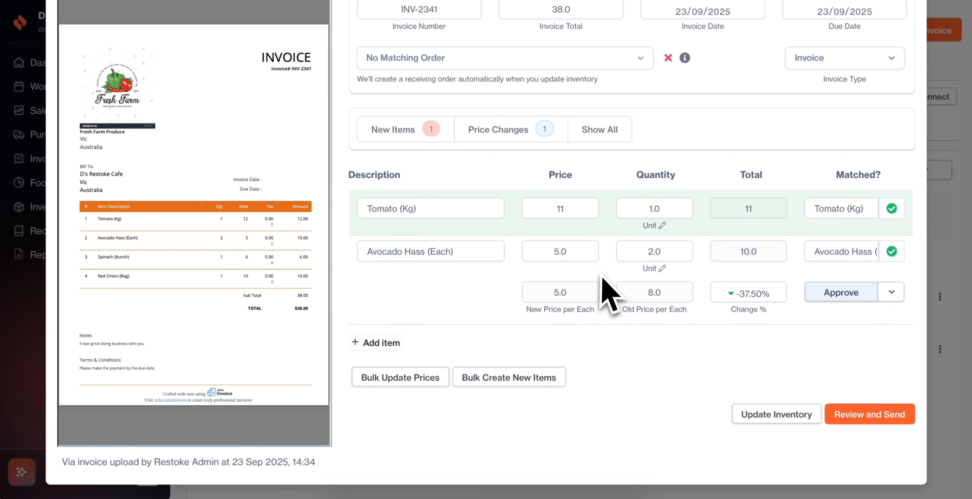
click(662, 269)
click(407, 113)
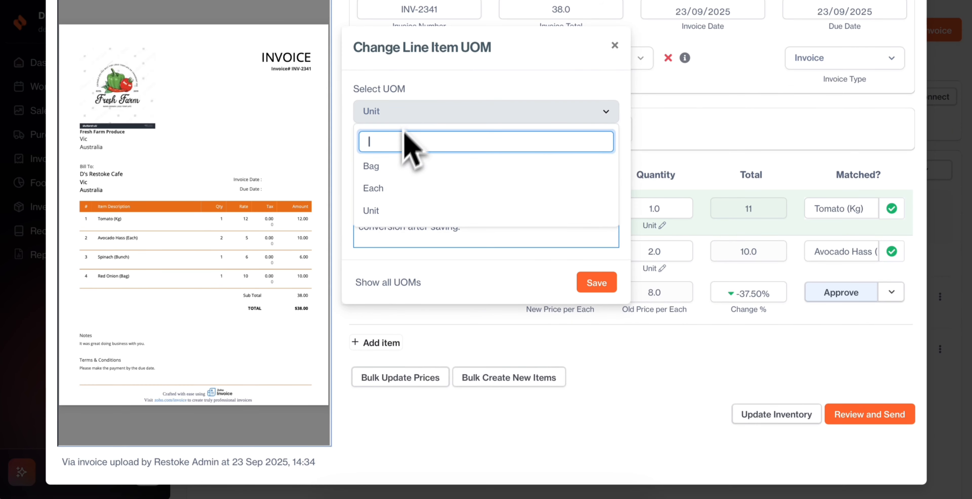
click(425, 113)
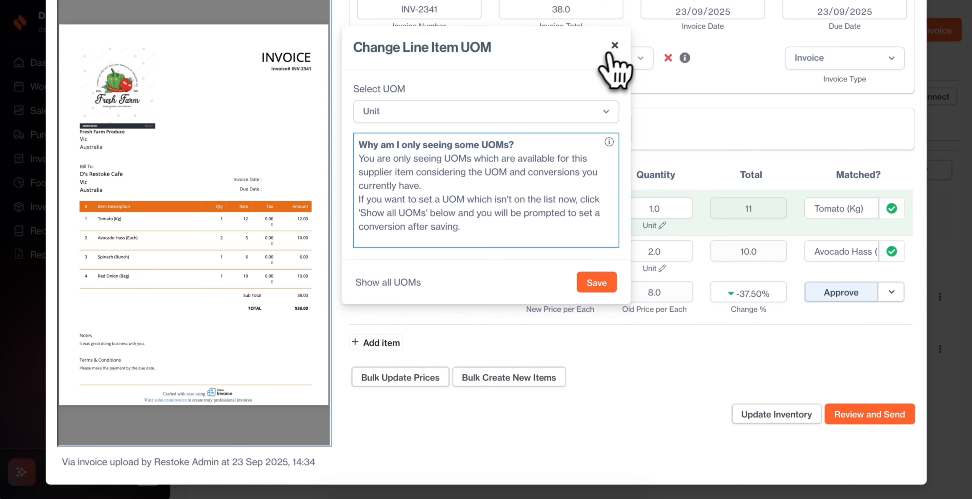
click(615, 46)
Approve the Avocado Hass (Each) price change and show all line items of the invoice
click(841, 296)
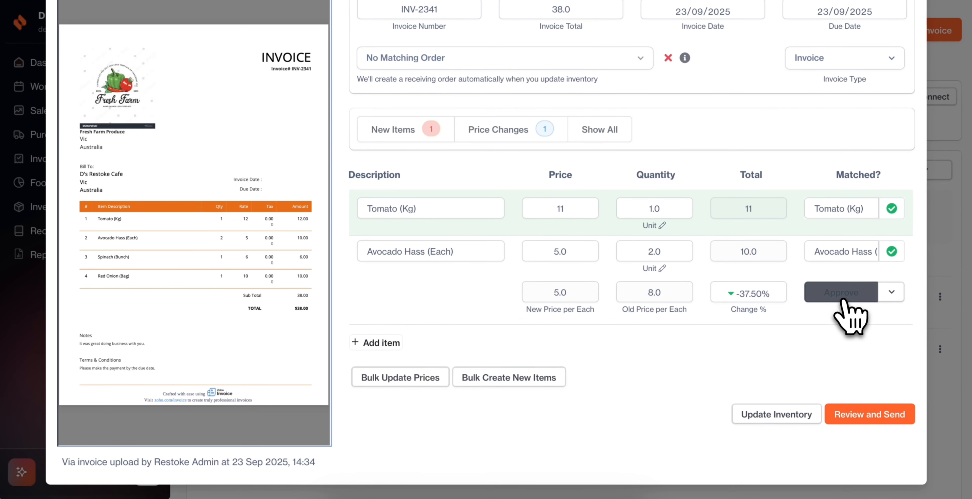
click(598, 139)
scroll(673, 260, down, 2)
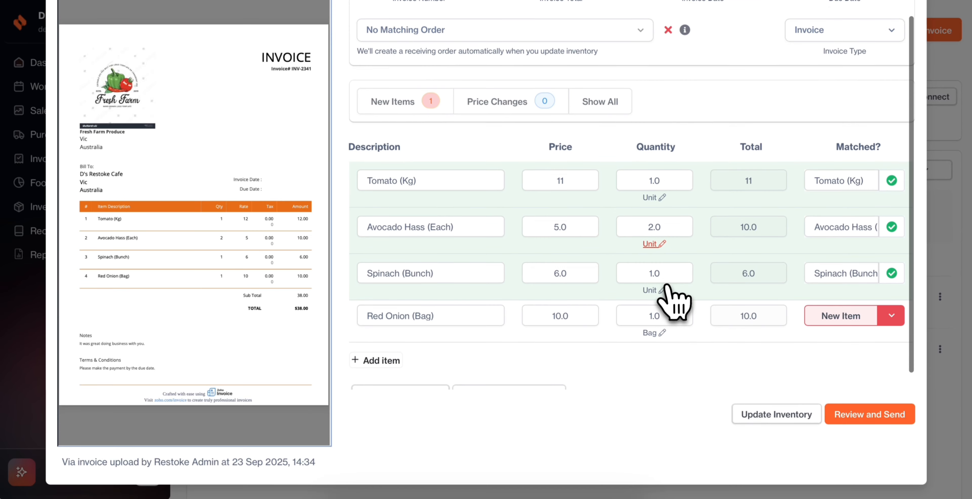
scroll(668, 290, up, 2)
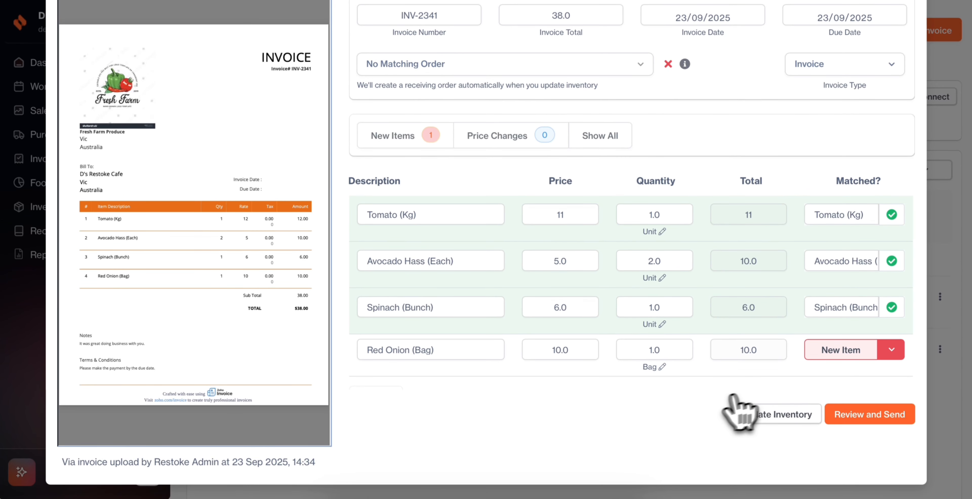
scroll(796, 387, down, 1)
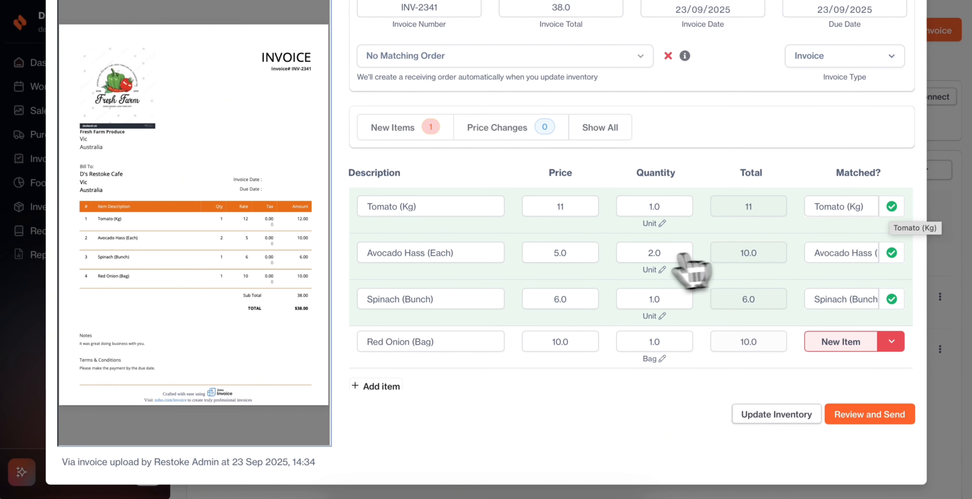
Clear the supplier item matched to the Tomato (Kg) line and save the match
click(892, 206)
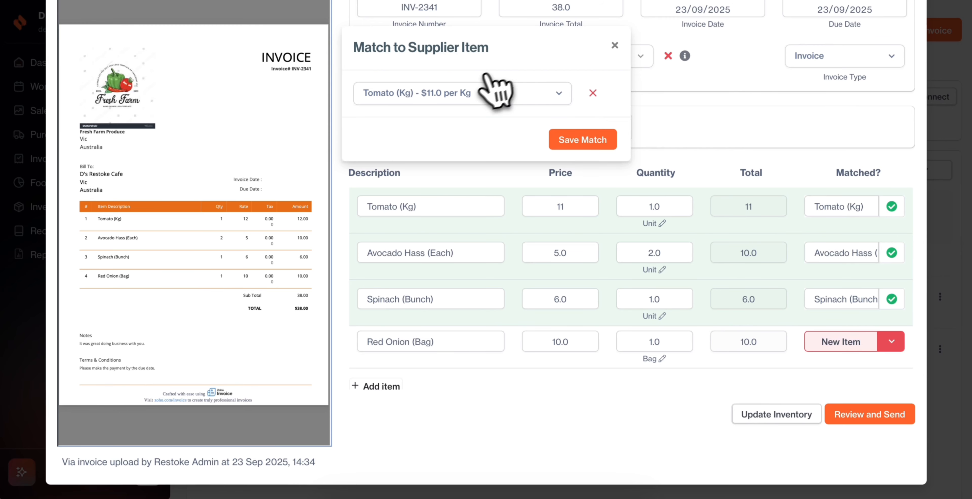
click(464, 100)
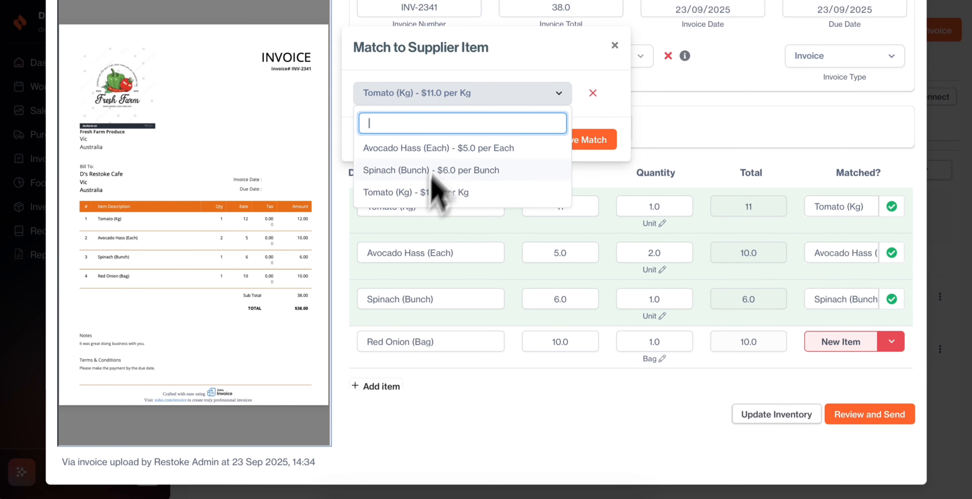
click(457, 100)
click(593, 93)
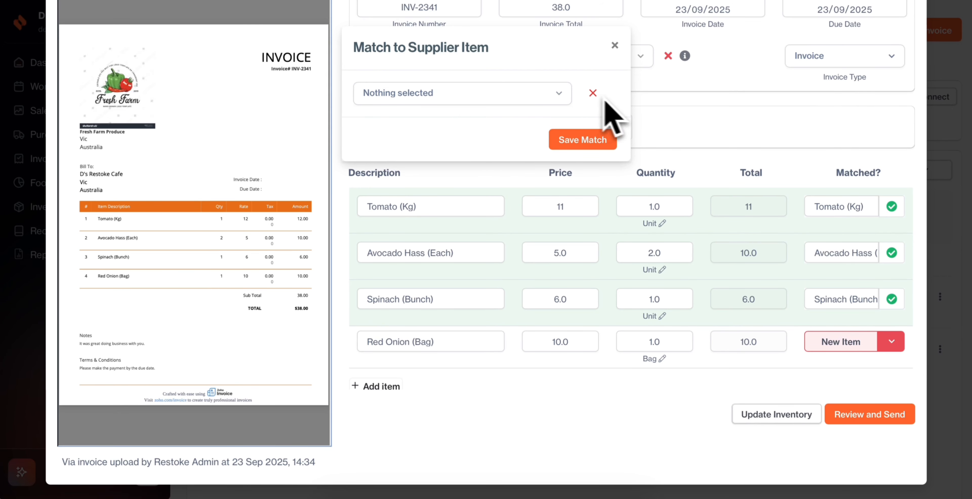
click(604, 141)
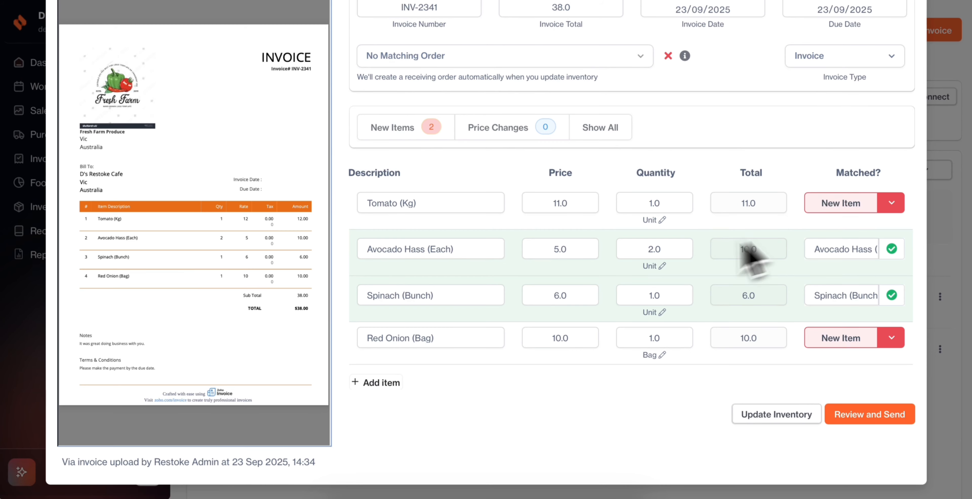
Check the new-item options for Tomato (Kg) and update the inventory from the invoice
click(838, 203)
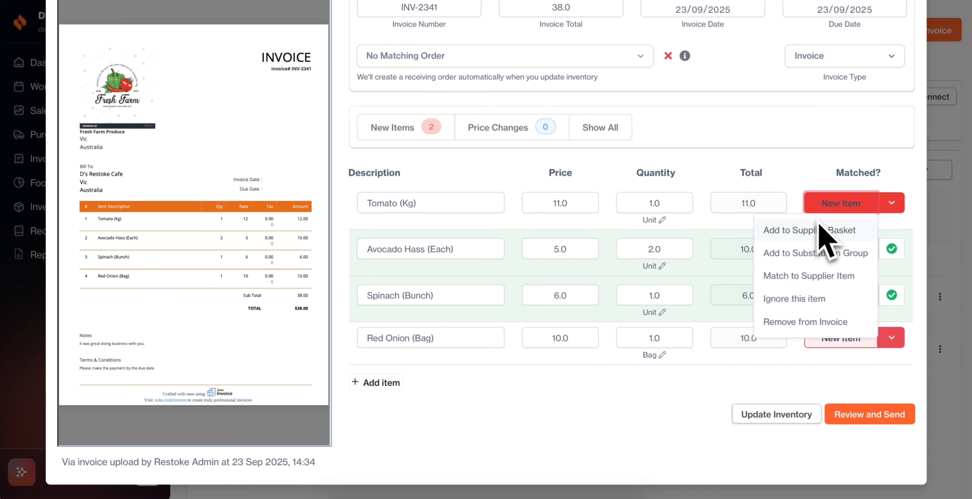
scroll(775, 289, down, 1)
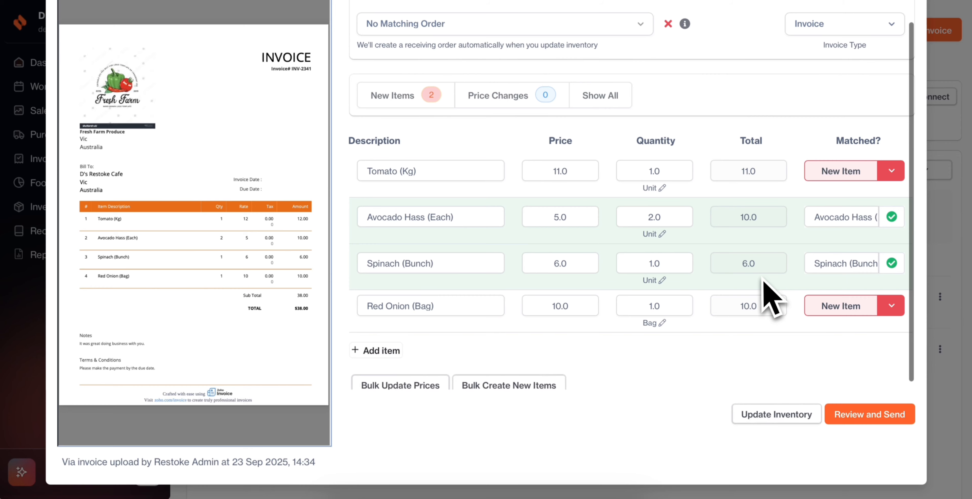
click(777, 414)
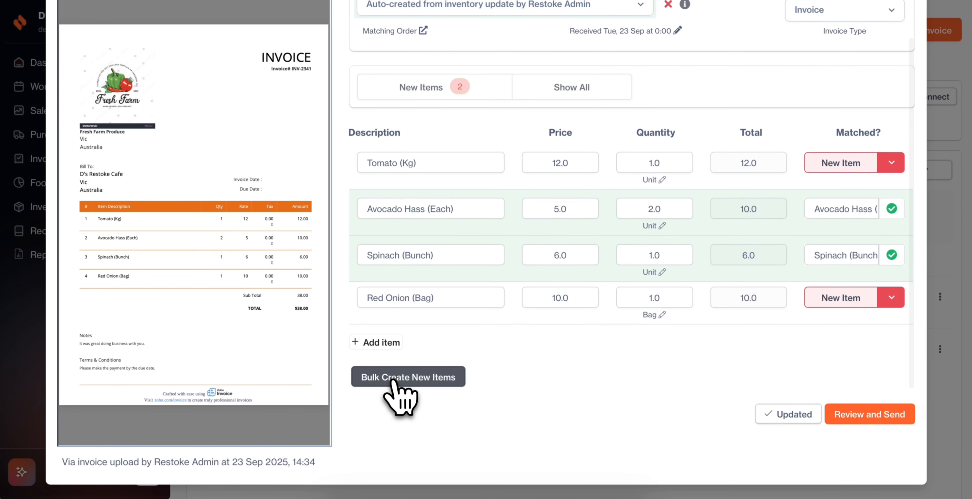
Bulk create supplier items from all the new items in the invoice and confirm the creation
click(395, 379)
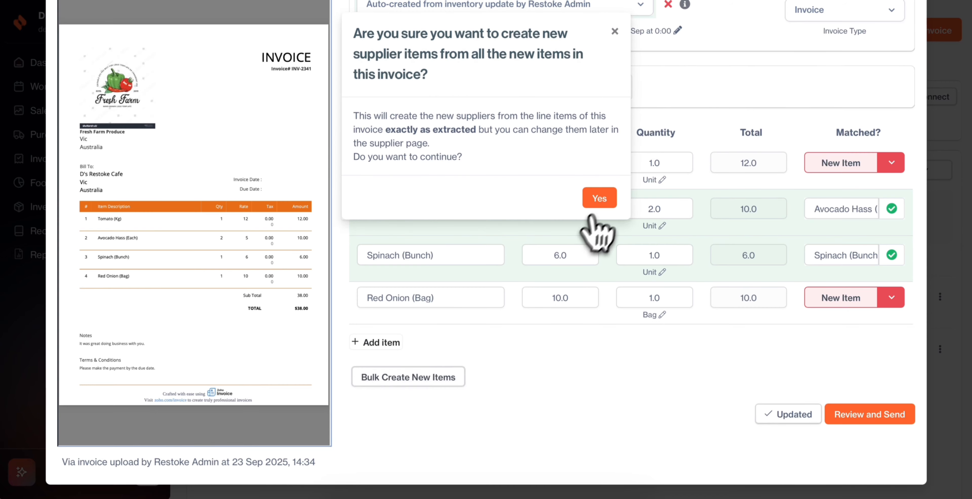
click(599, 198)
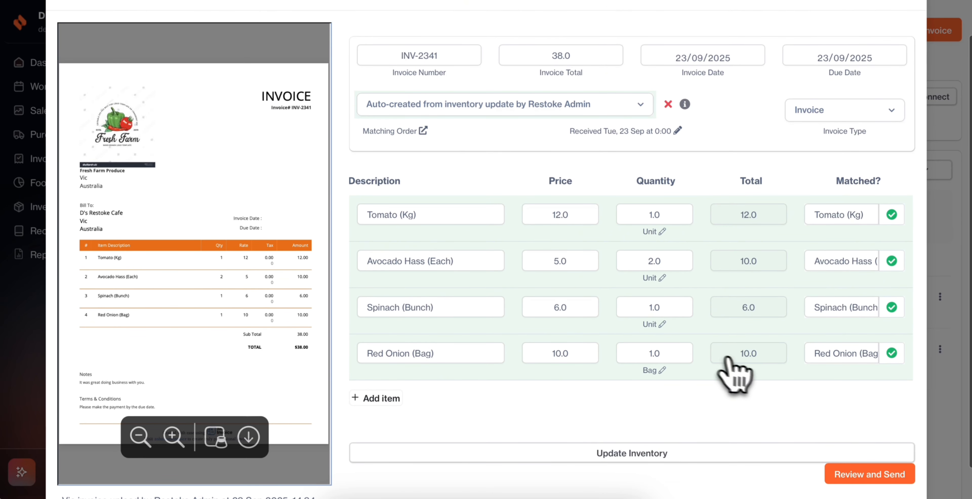
scroll(820, 395, up, 2)
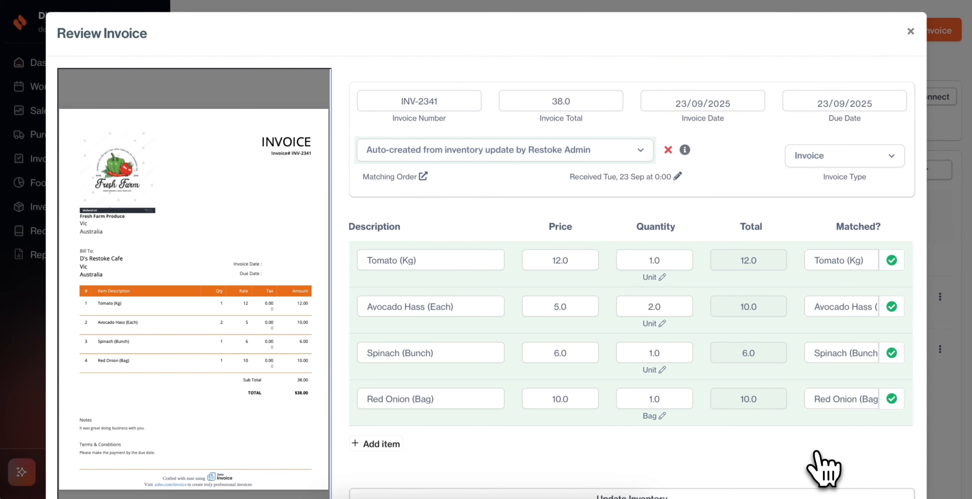
Open the invoice's pre-send review for Xero and check its totals, supplier, dates and codes
scroll(825, 467, down, 2)
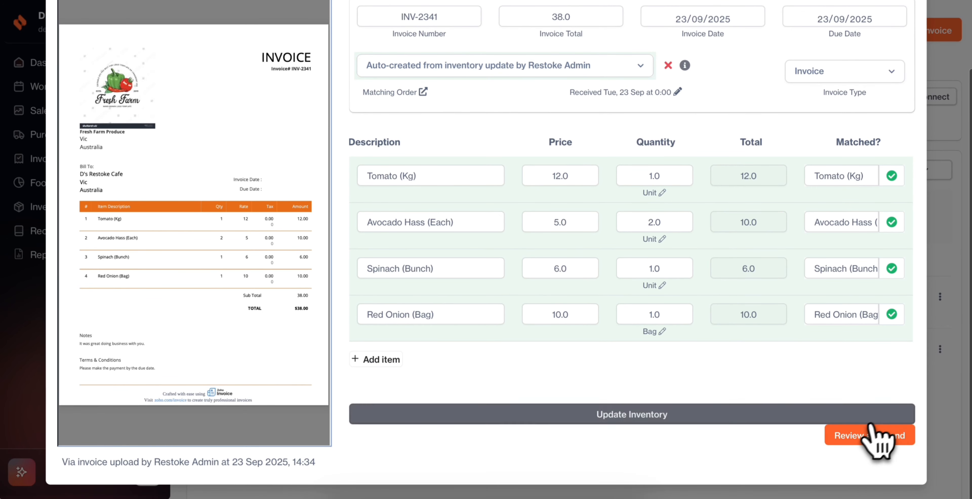
click(882, 437)
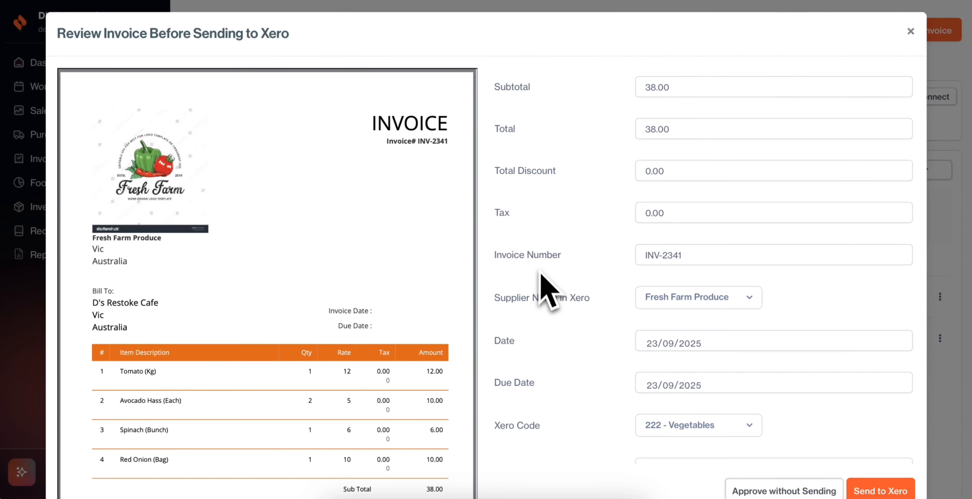
scroll(578, 340, down, 5)
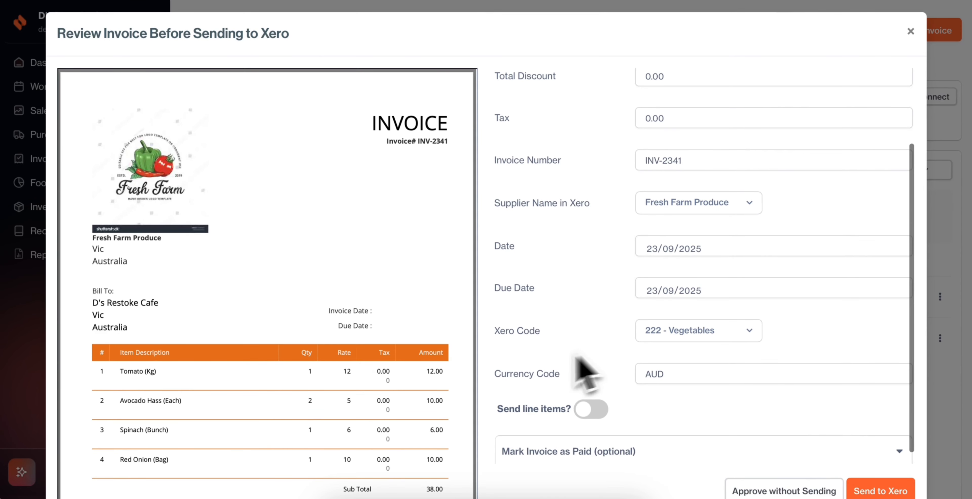
scroll(324, 368, down, 3)
scroll(323, 361, down, 2)
scroll(323, 361, up, 5)
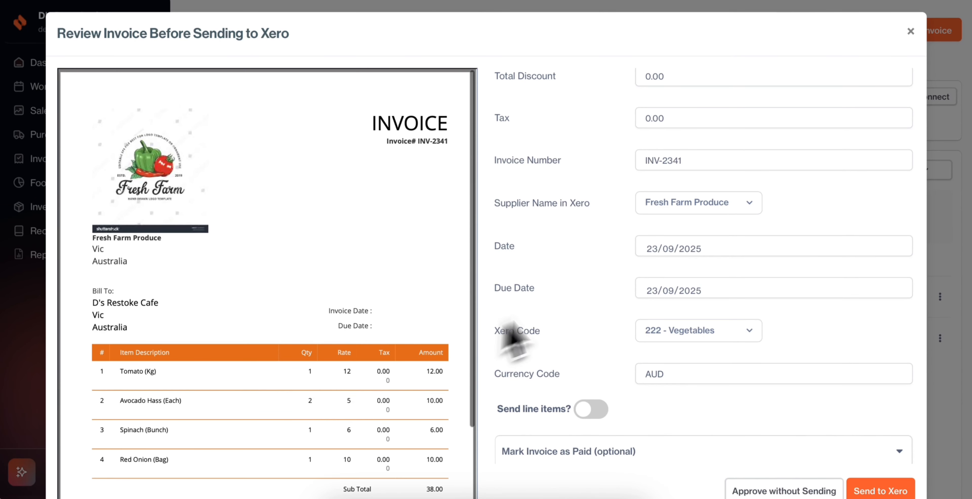
scroll(567, 309, up, 3)
scroll(589, 275, up, 1)
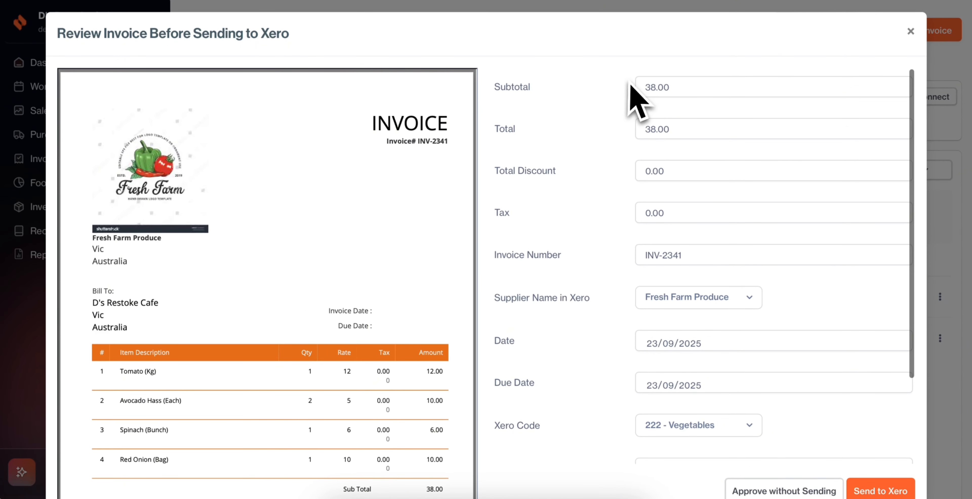
scroll(642, 213, down, 1)
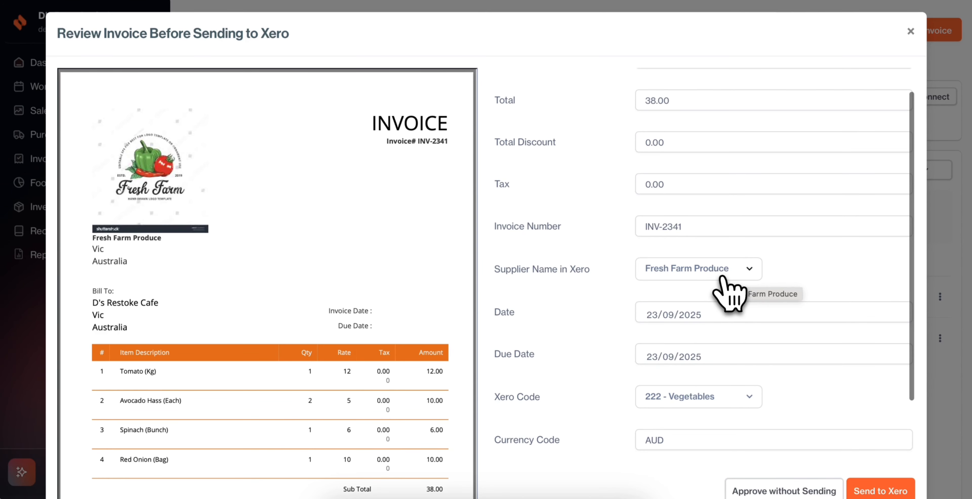
Check the supplier name selection for Xero and set the Xero code to 222 - Vegetables
click(737, 272)
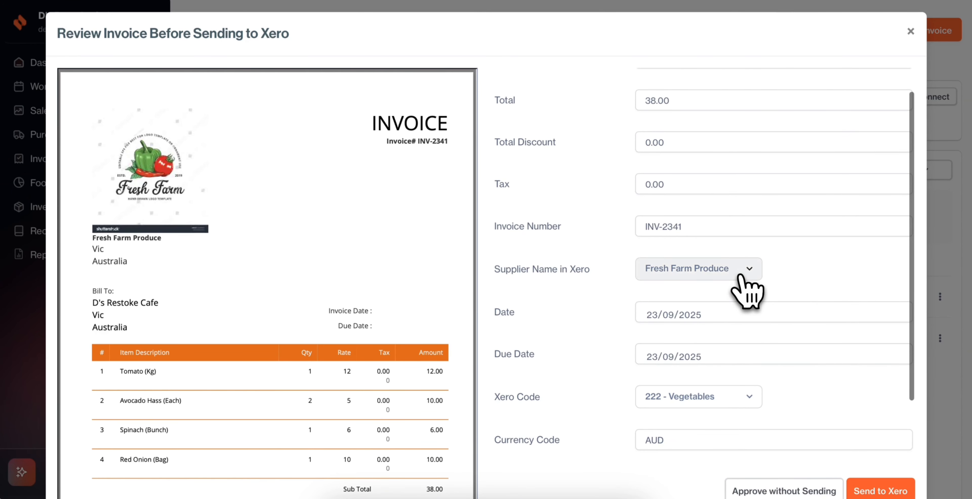
click(812, 266)
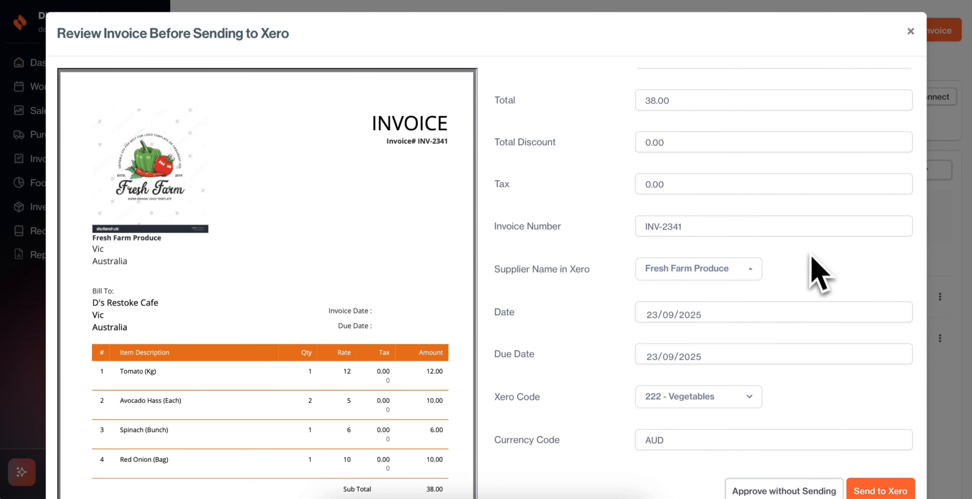
scroll(811, 294, down, 1)
scroll(814, 294, down, 1)
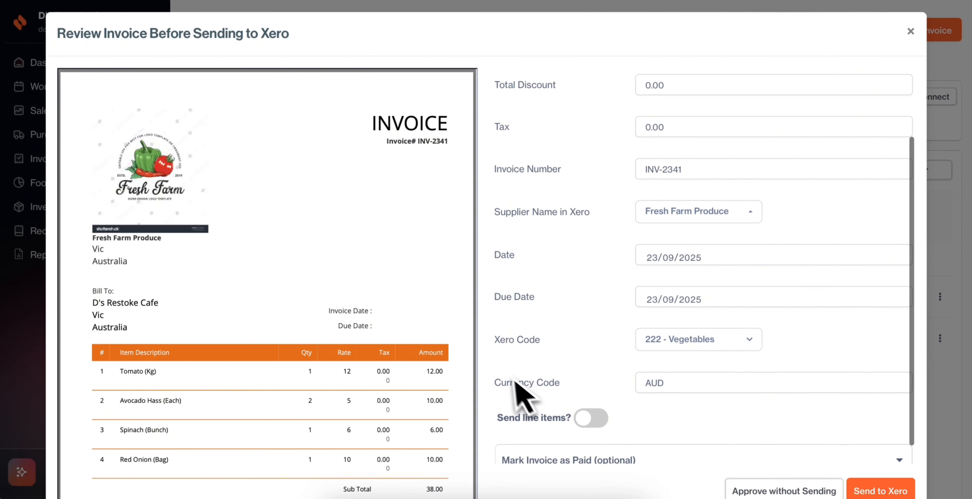
click(736, 342)
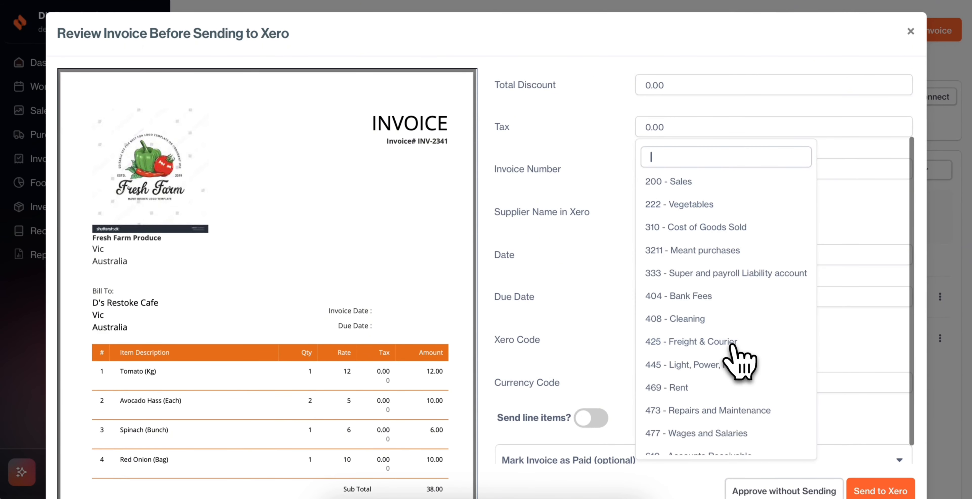
click(699, 205)
scroll(842, 364, down, 1)
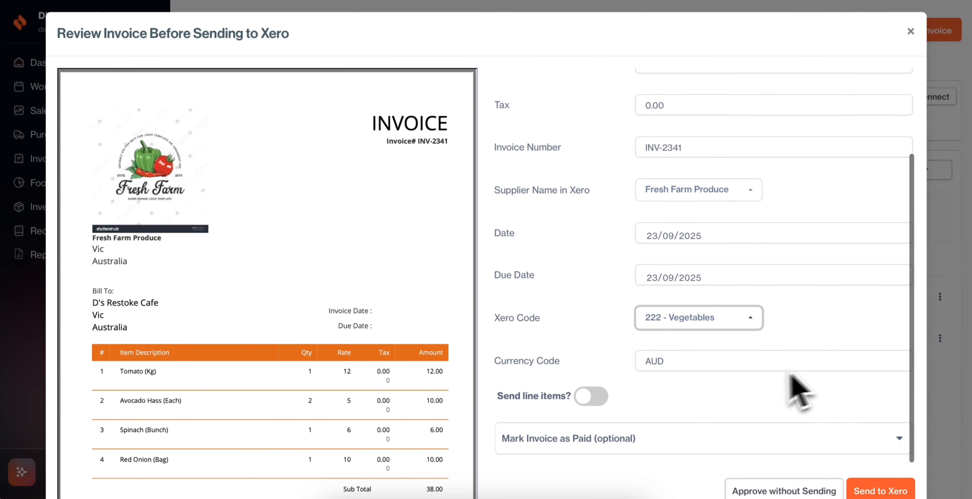
Turn on sending line items, examine the lines' accounts and tax codes, and turn the option off again
scroll(791, 415, down, 2)
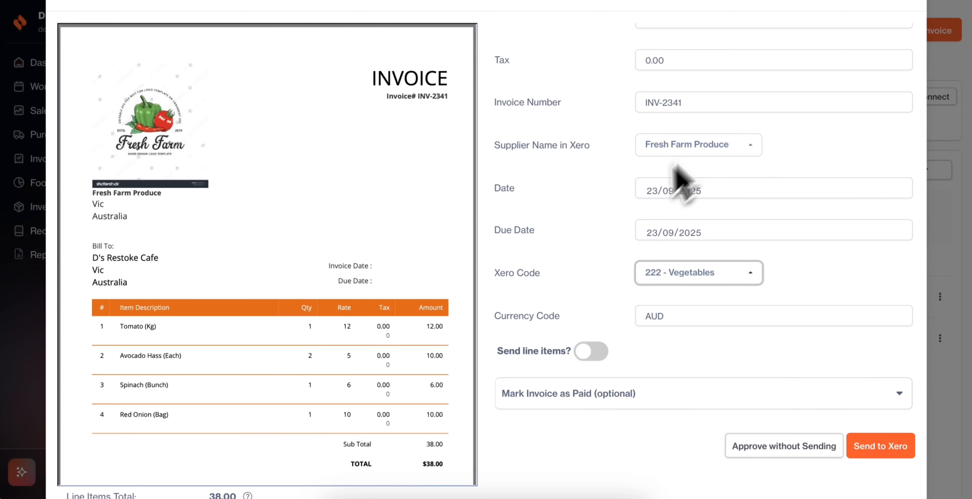
scroll(704, 391, down, 3)
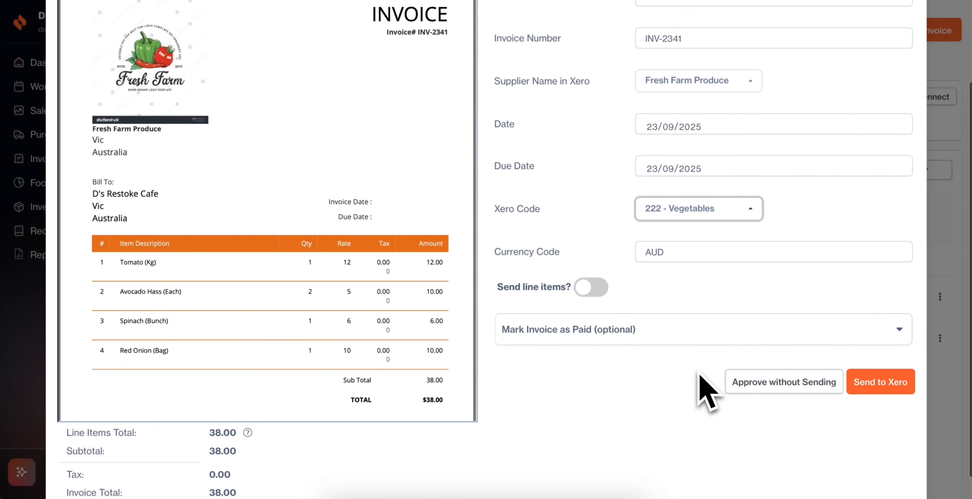
scroll(703, 389, down, 1)
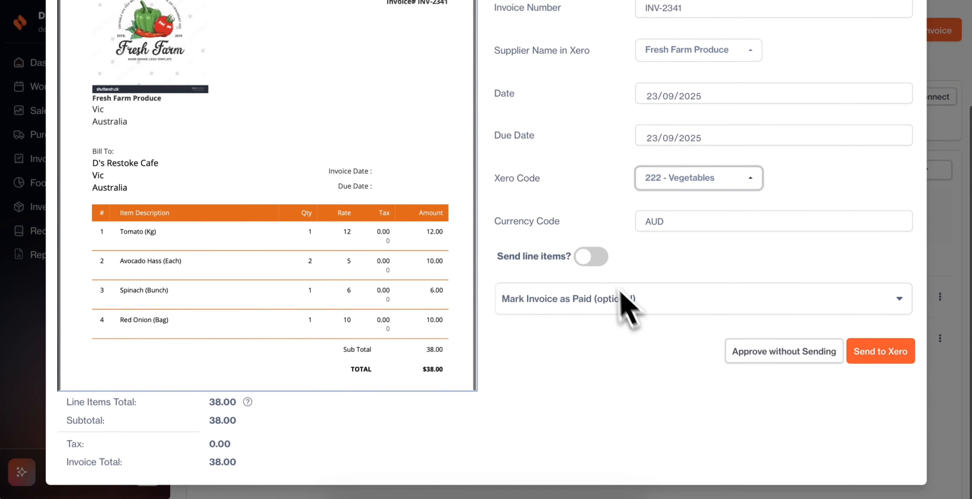
click(600, 260)
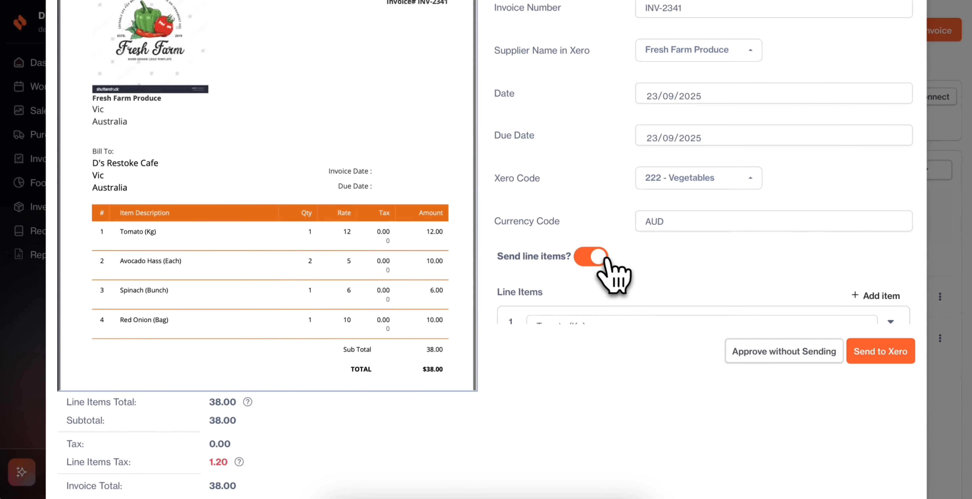
click(600, 259)
click(589, 258)
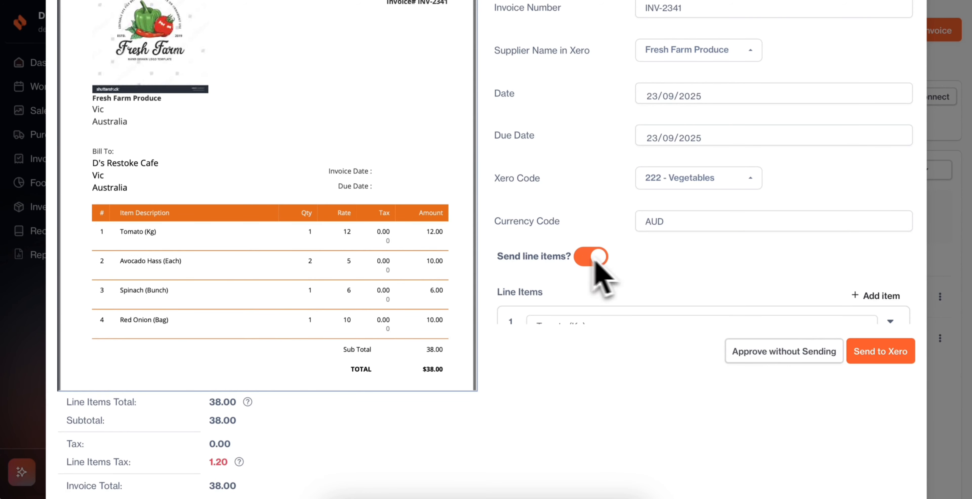
scroll(700, 297, down, 4)
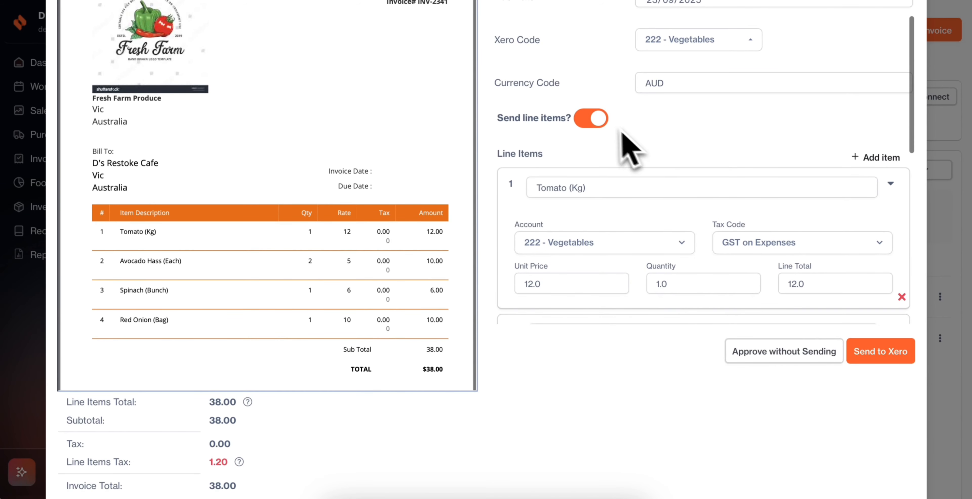
scroll(647, 217, down, 7)
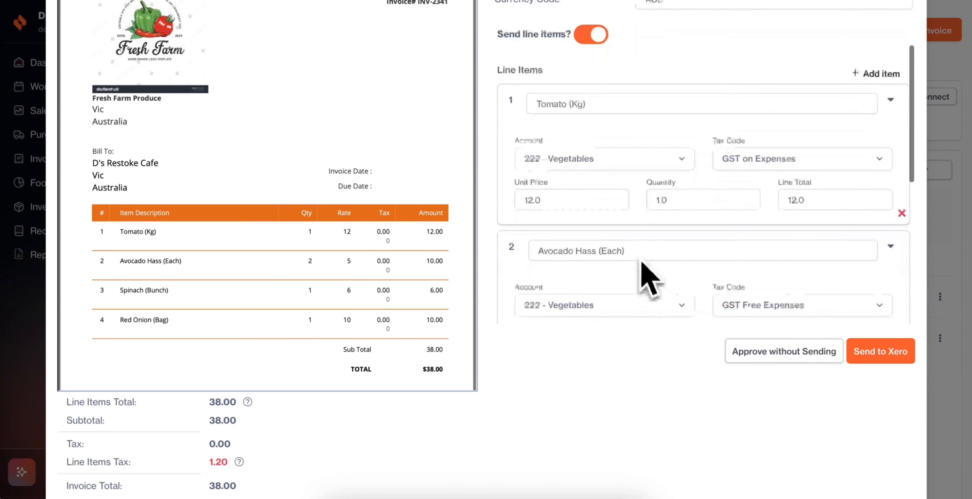
scroll(649, 234, up, 12)
scroll(623, 177, down, 5)
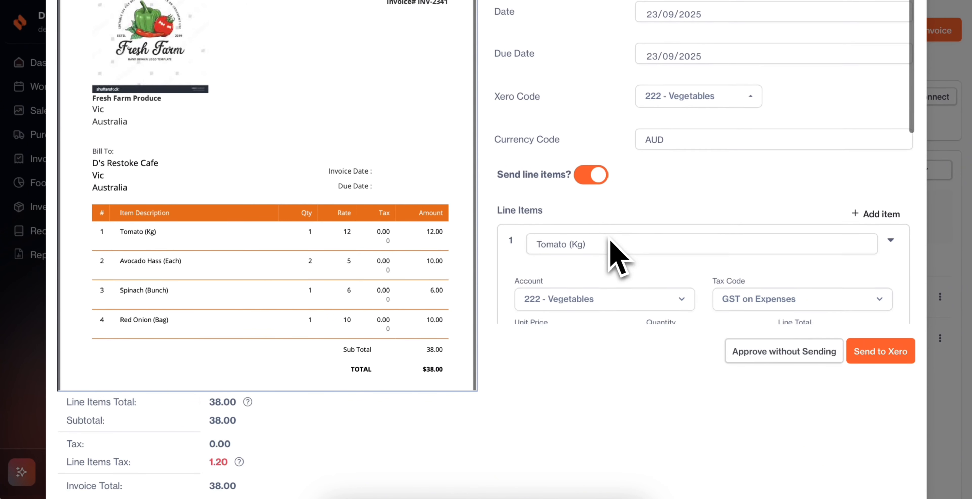
click(595, 164)
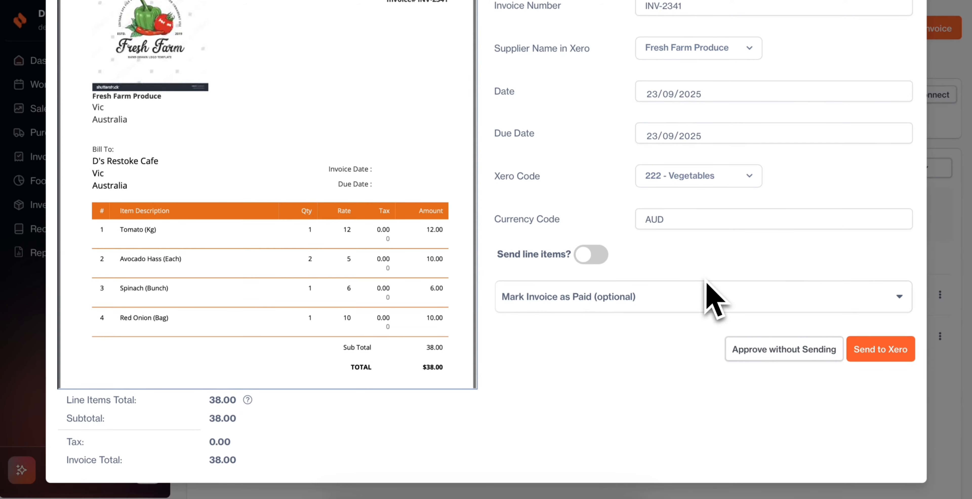
Mark the invoice as paid with payment account 222 - Vegetables and send it to Xero
click(700, 302)
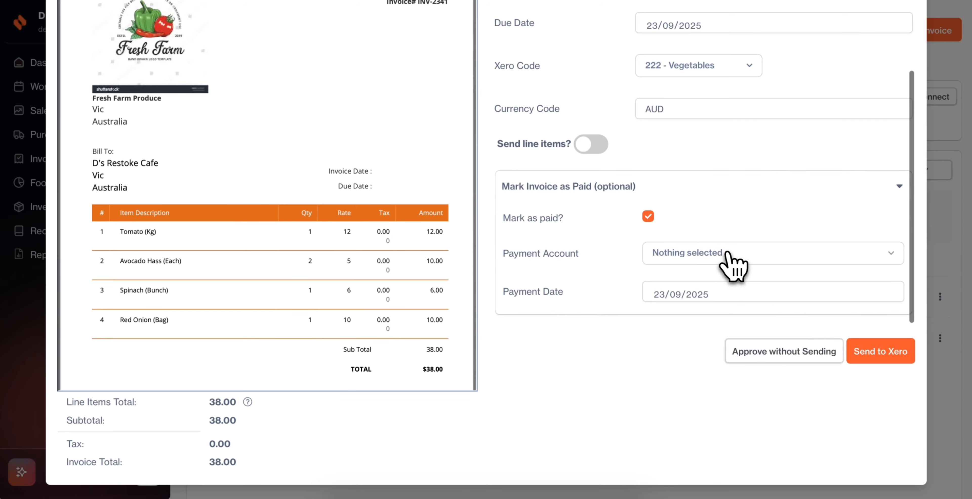
click(734, 266)
click(728, 58)
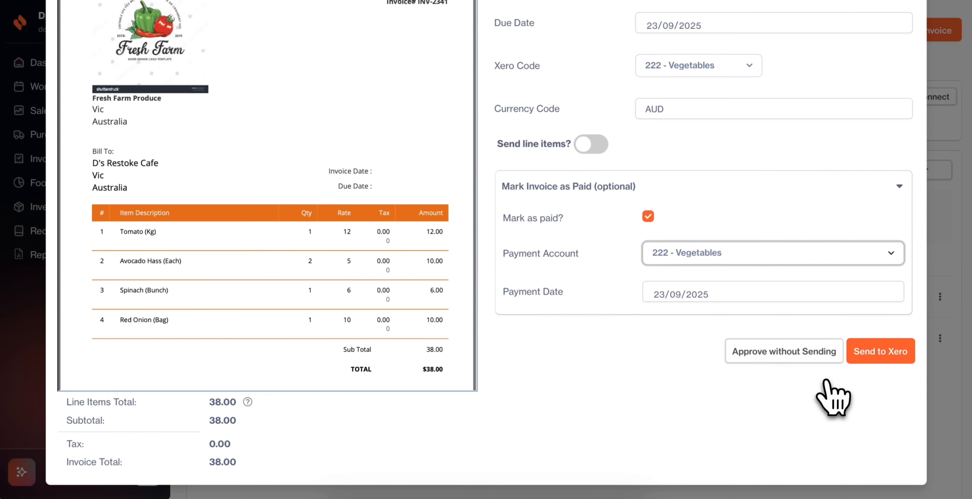
click(881, 352)
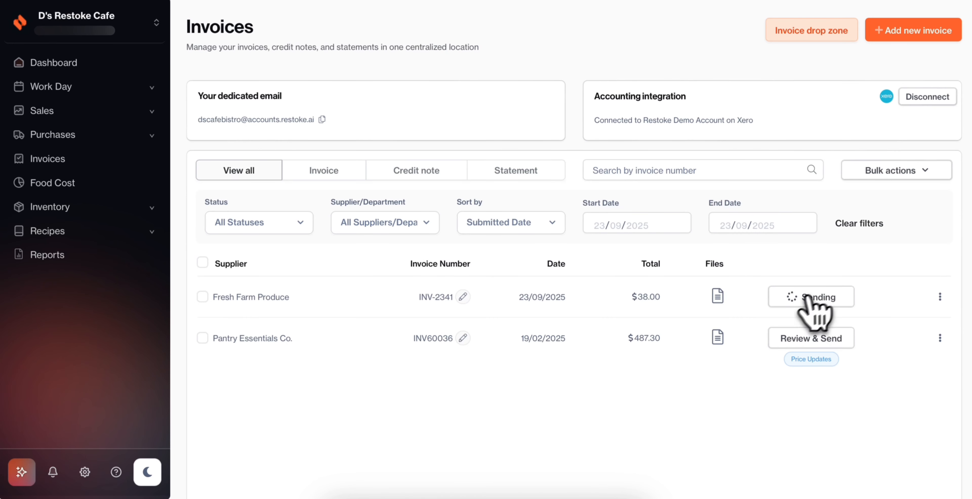